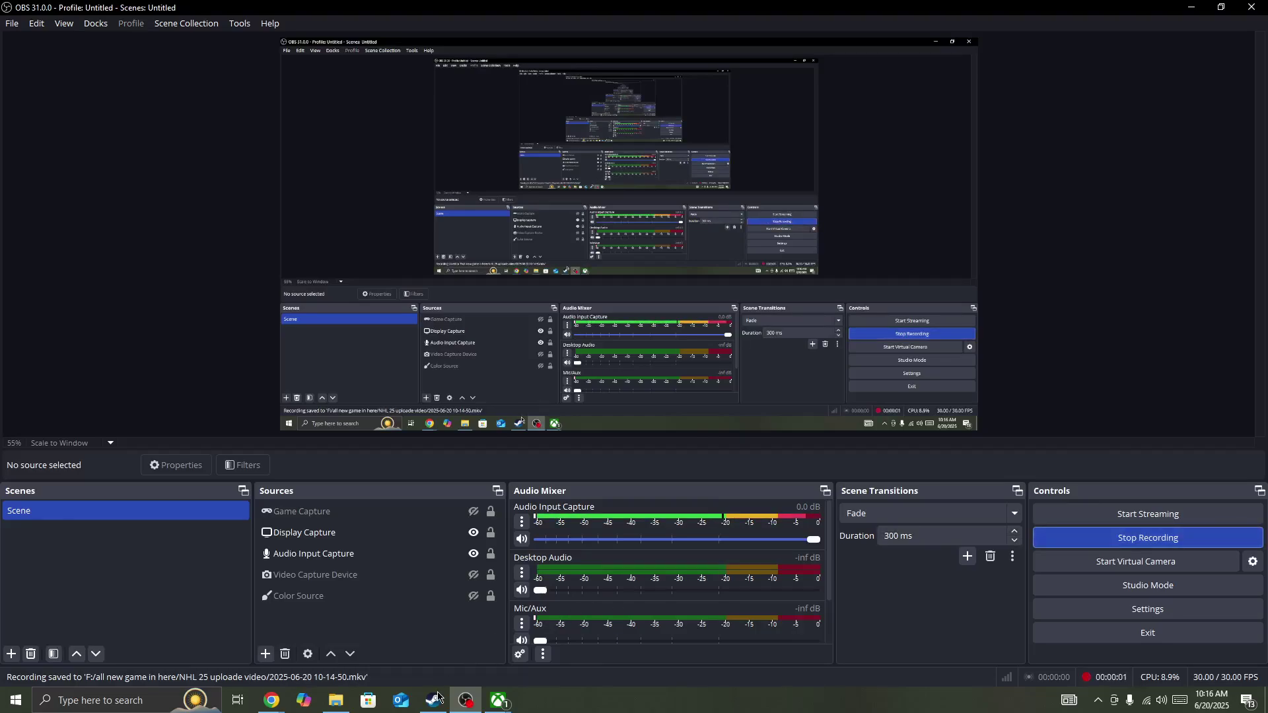
- Bring the Steam window showing the REMATCH store page to the front
click(435, 699)
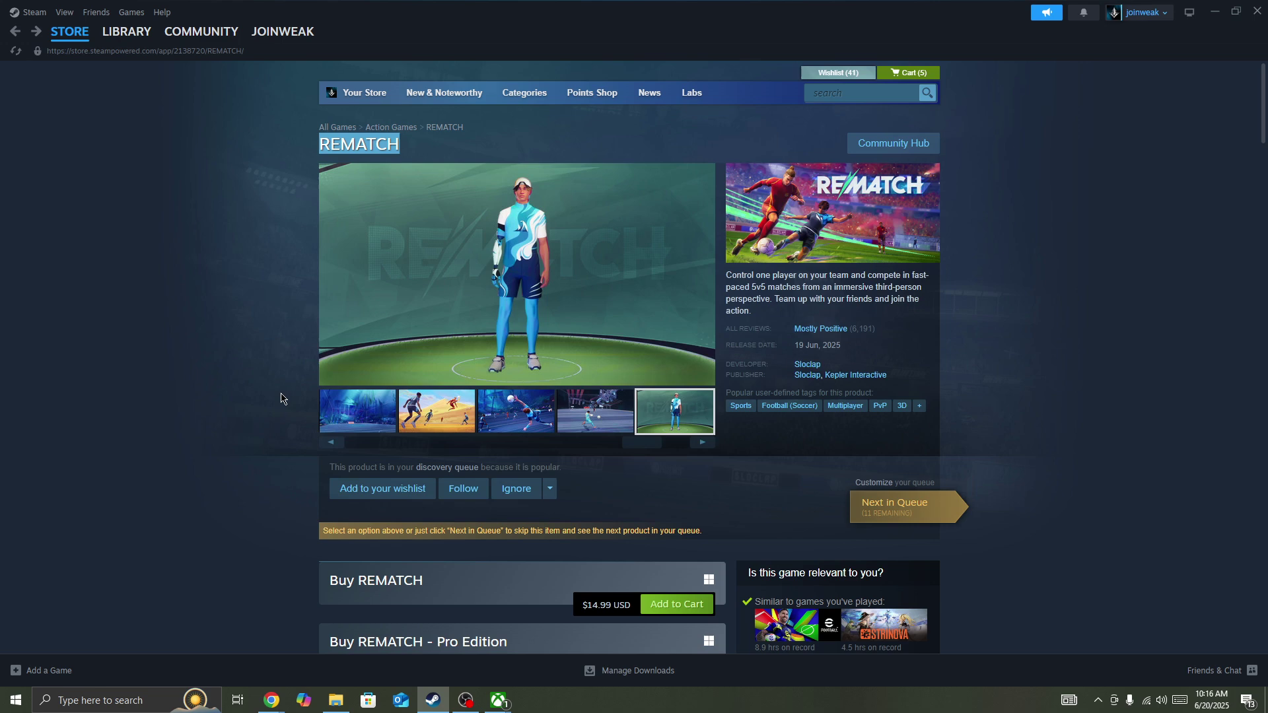
- Show the desktop, then check the Steam shortcut's Run as administrator option without choosing it
click(5, 689)
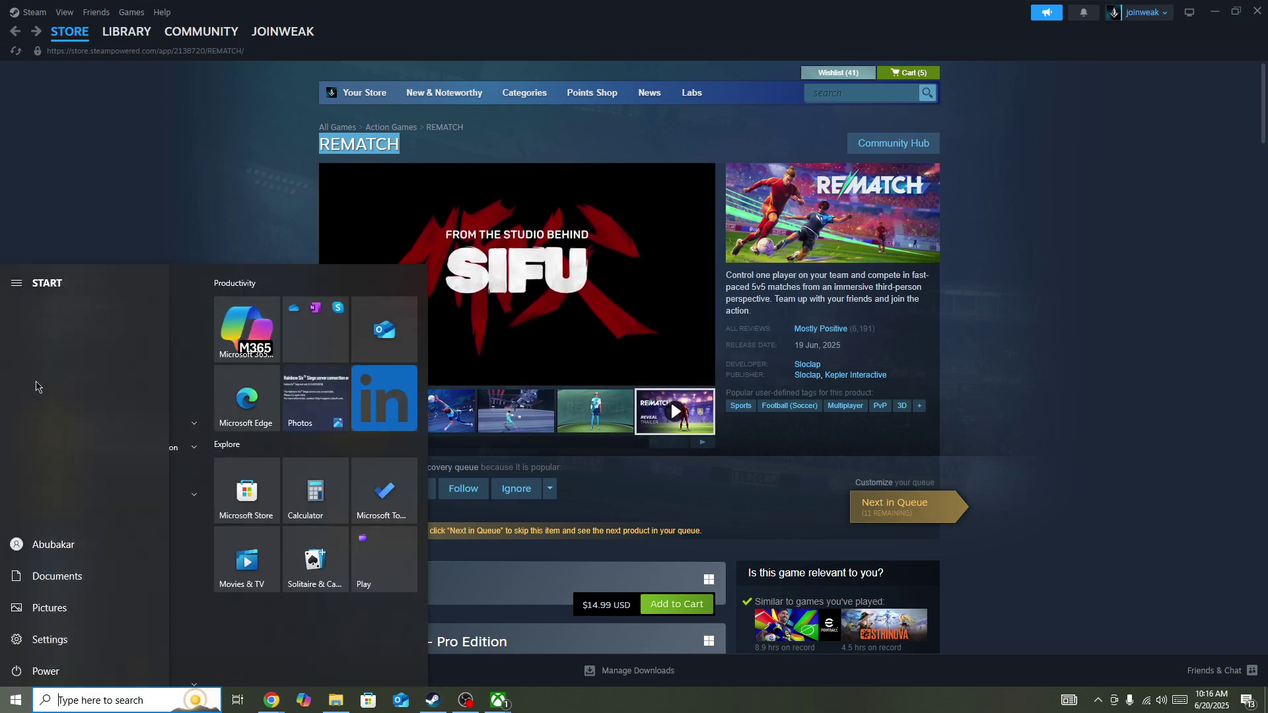
click(384, 332)
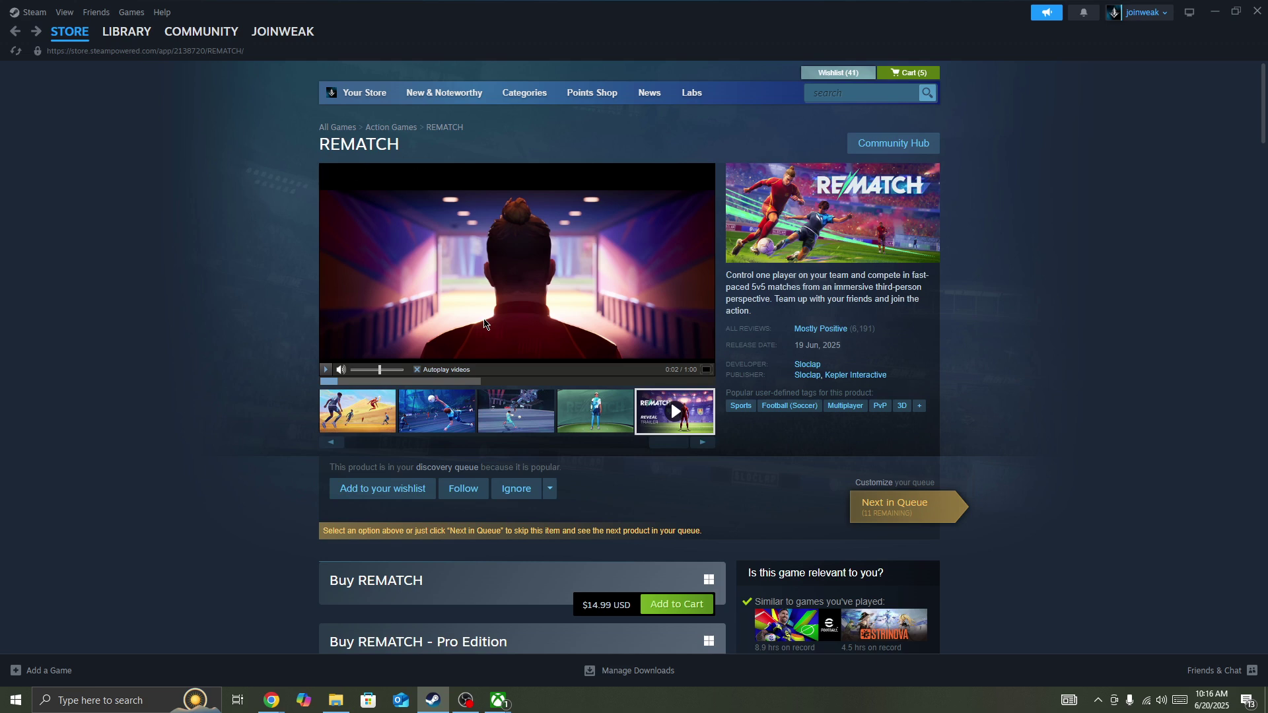
key(super+d)
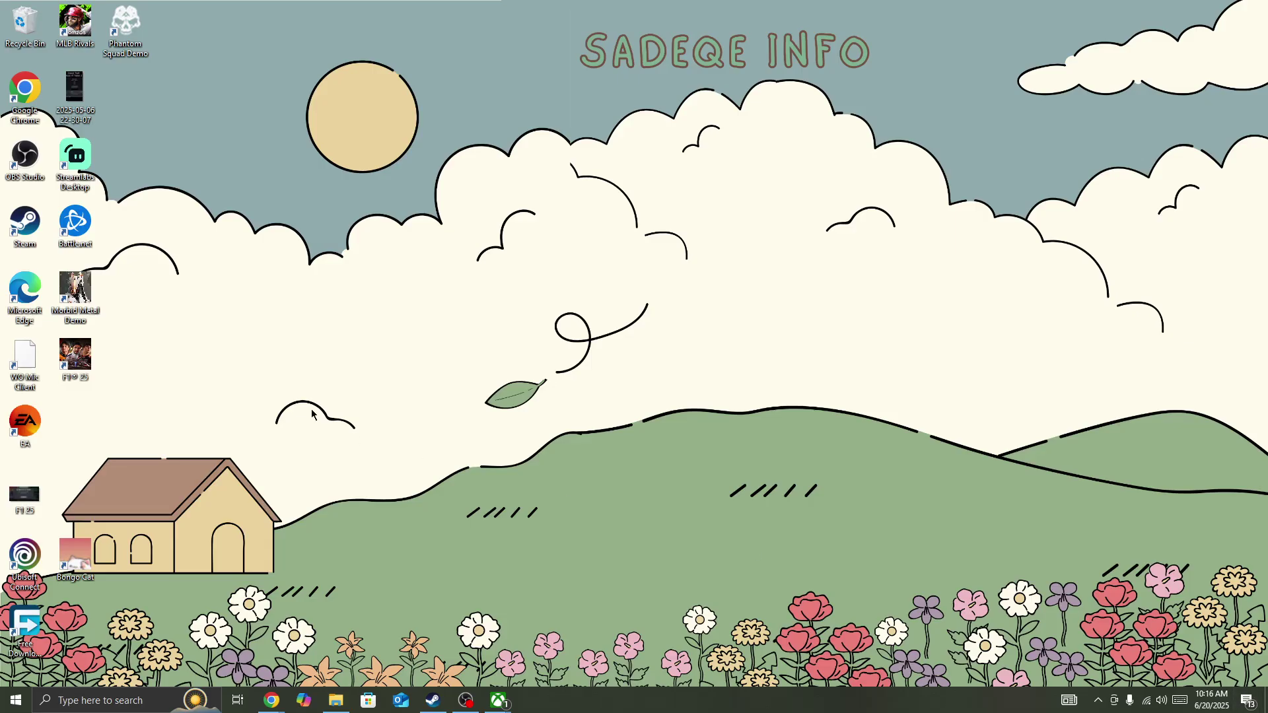
right_click(33, 231)
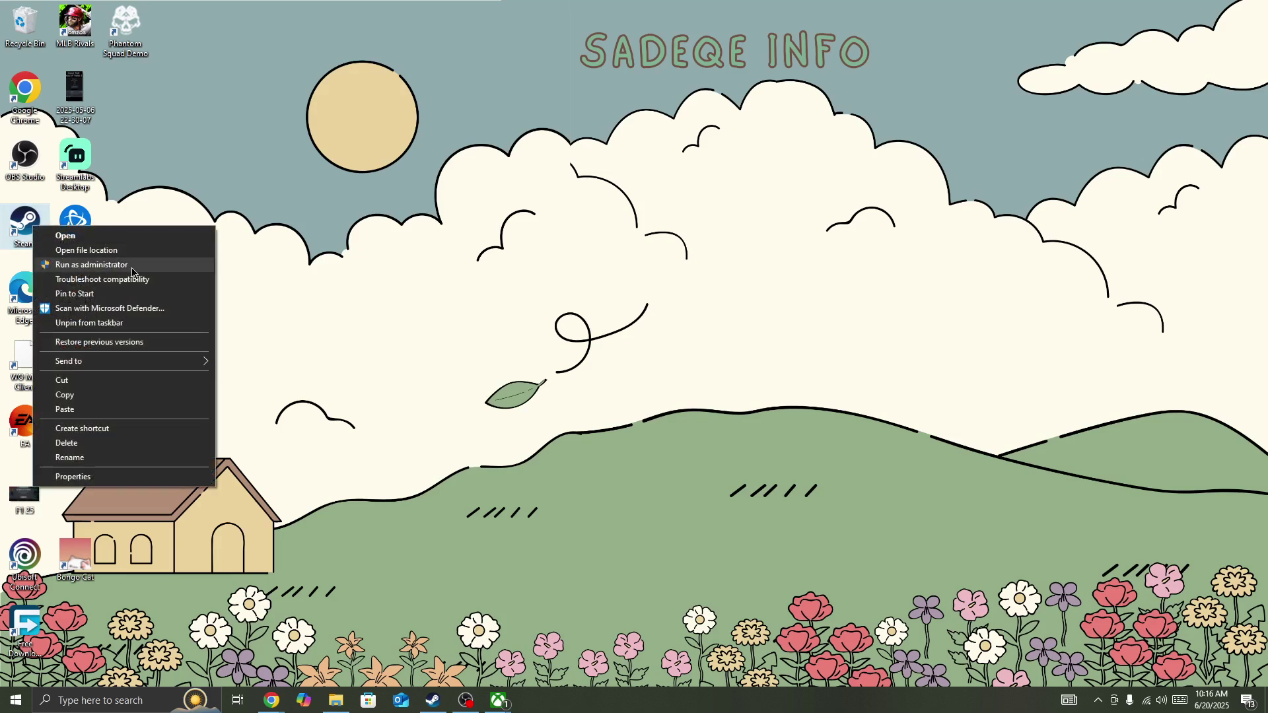
click(364, 304)
- Restore Steam and view the Resident Evil 6 Benchmark Tool's properties in the library
click(433, 700)
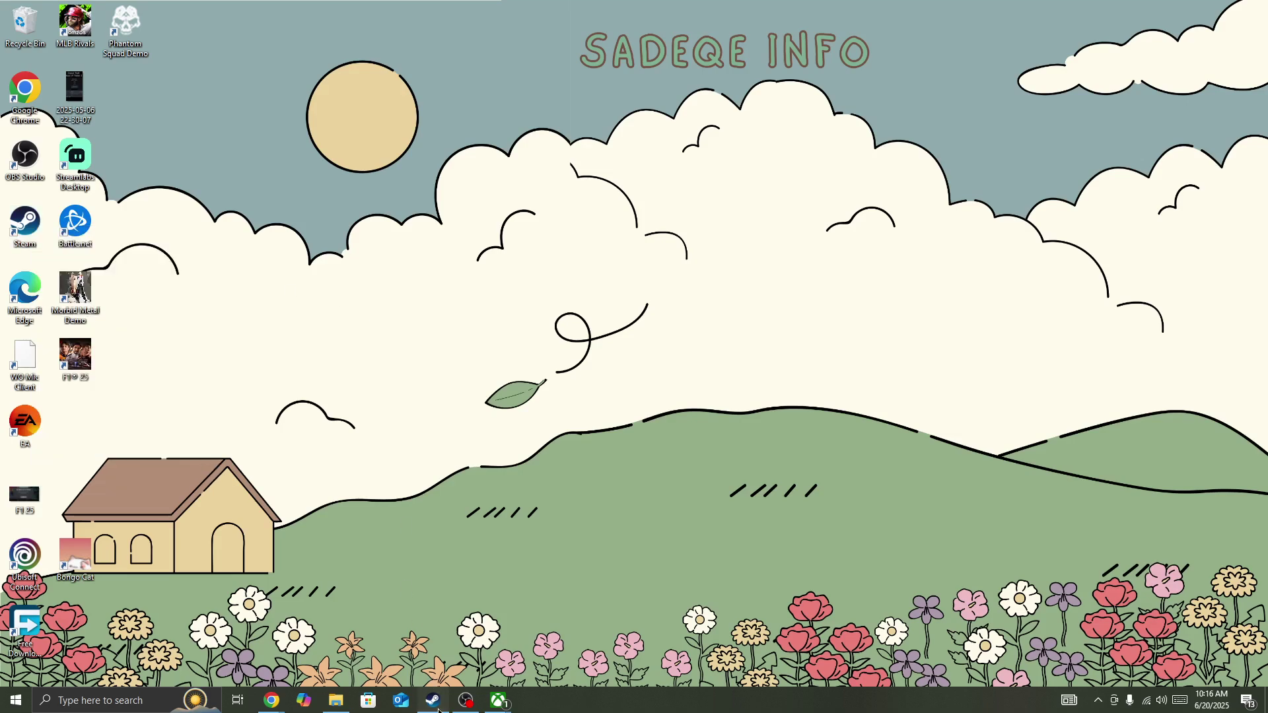
click(129, 76)
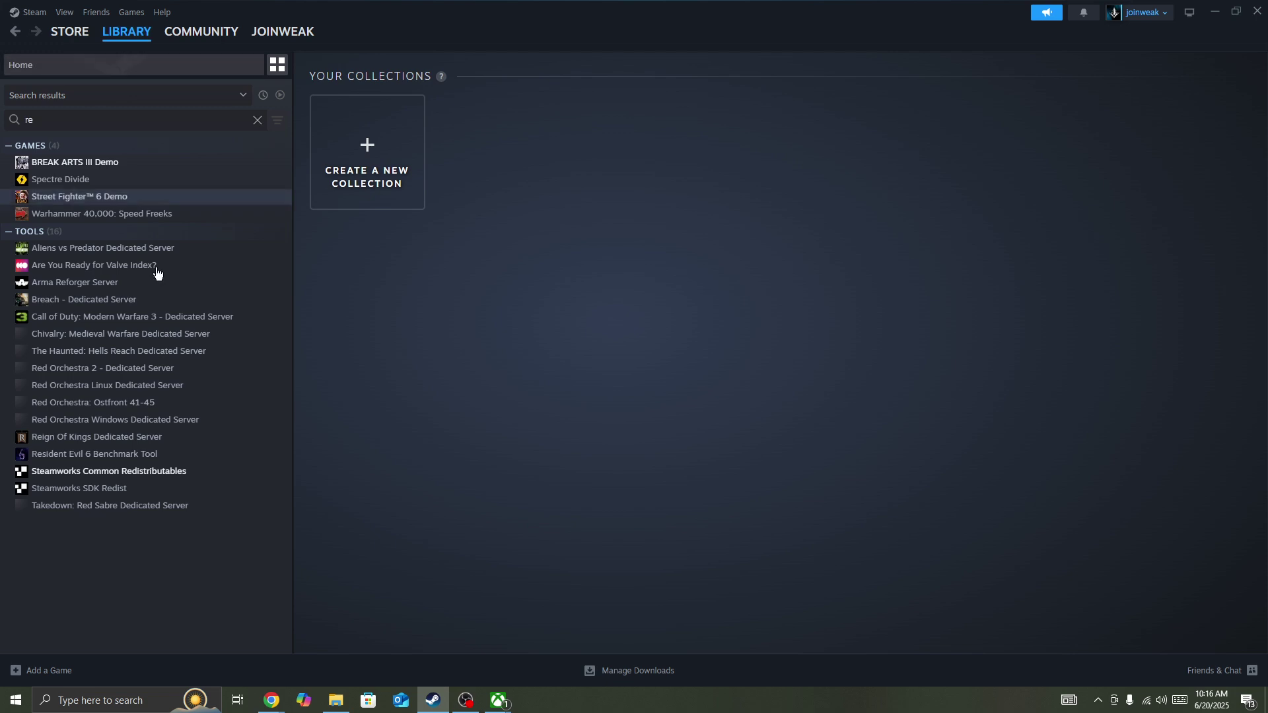
right_click(138, 456)
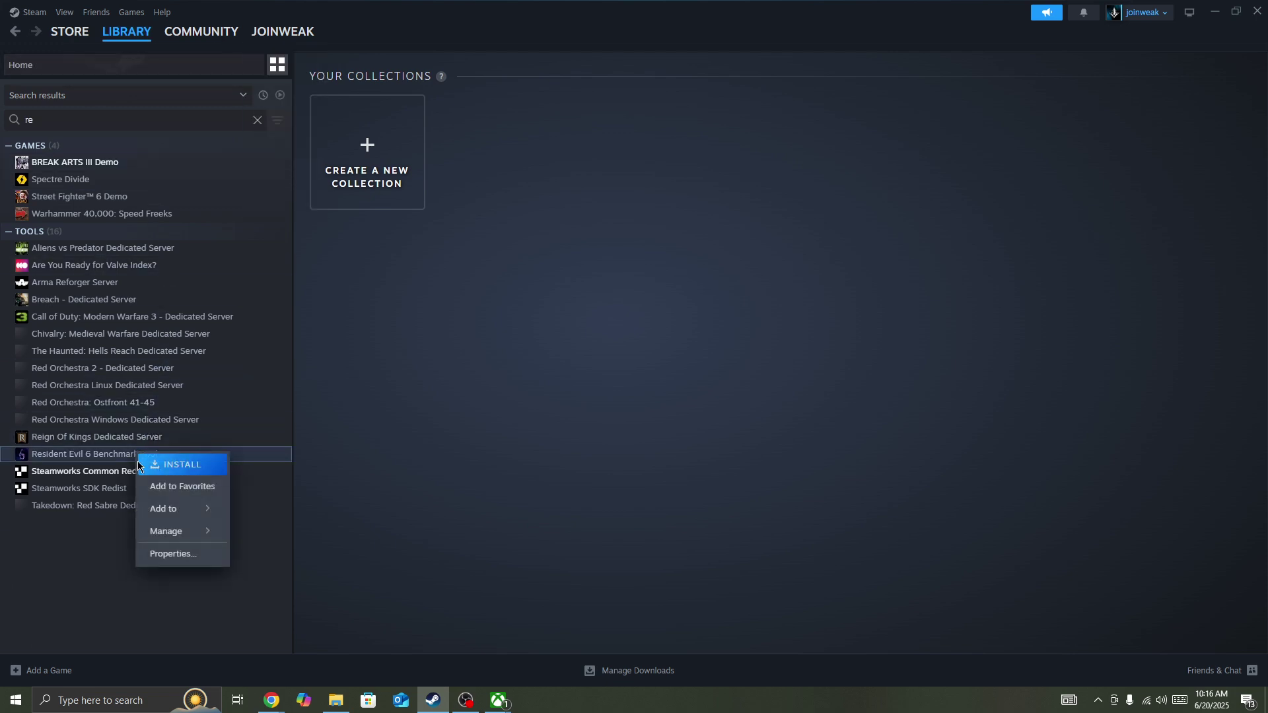
click(169, 552)
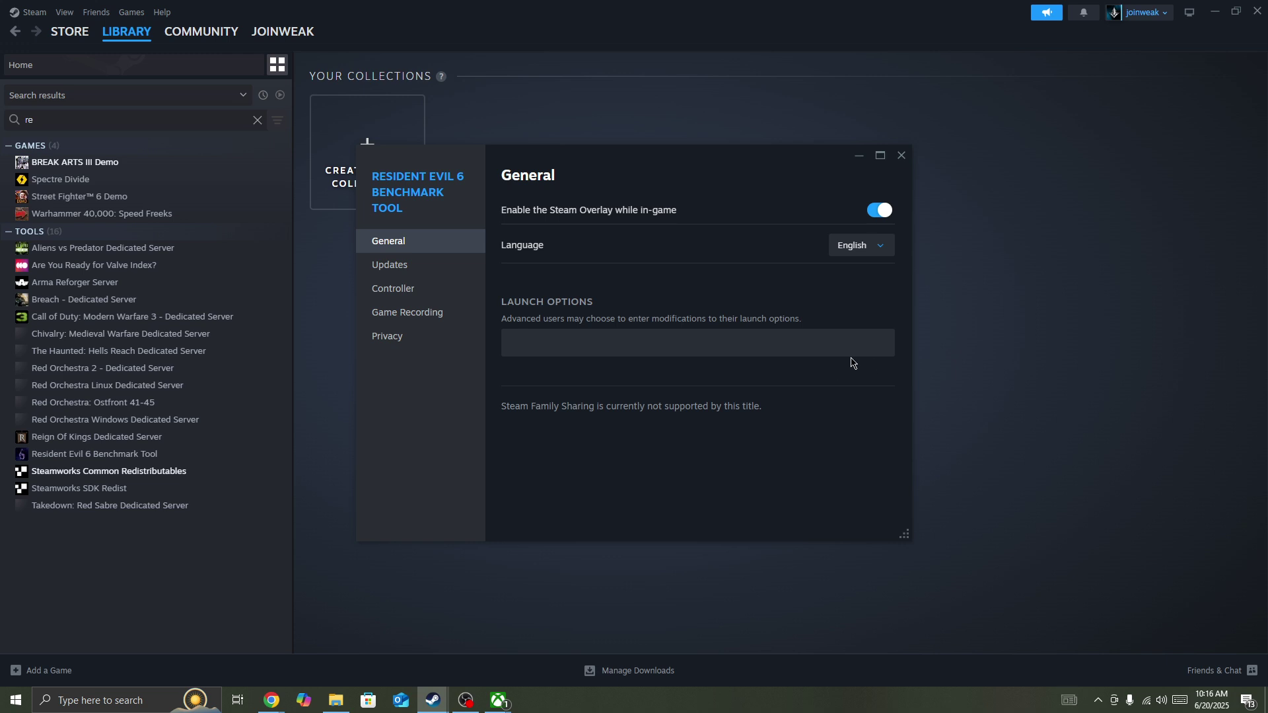
click(898, 157)
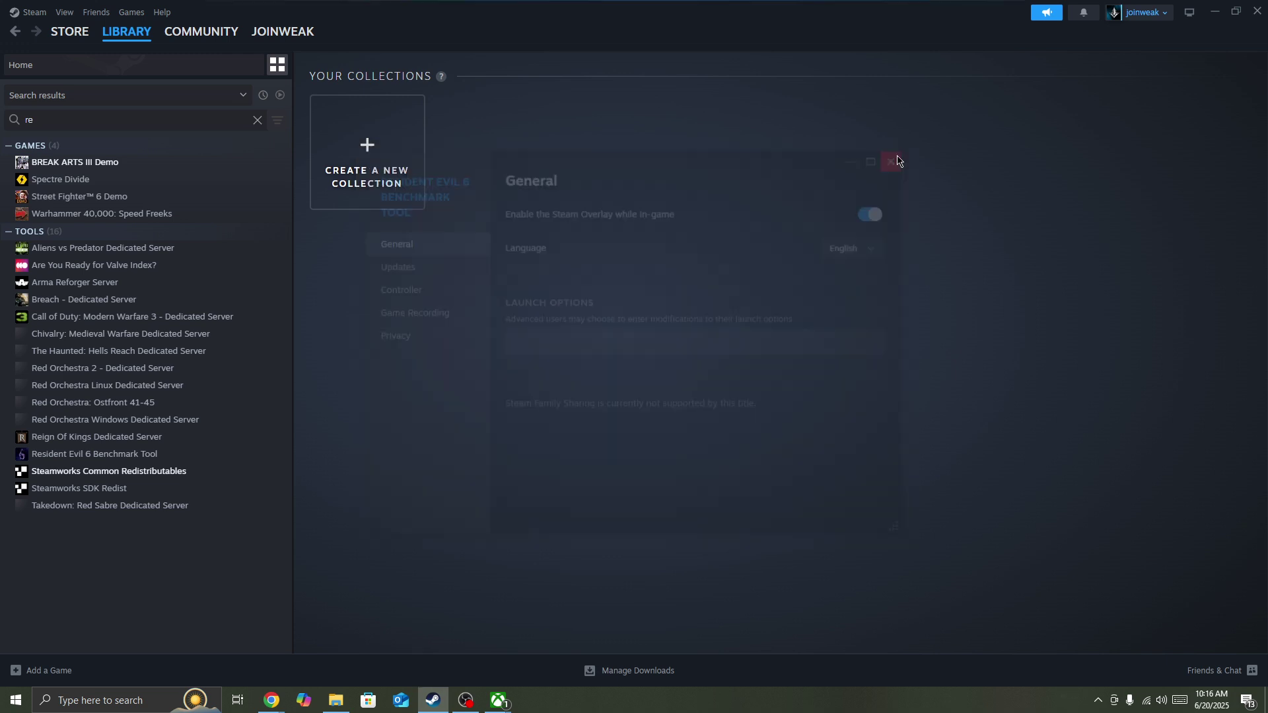
- Navigate back to the REMATCH store page with its gameplay trailer
click(15, 30)
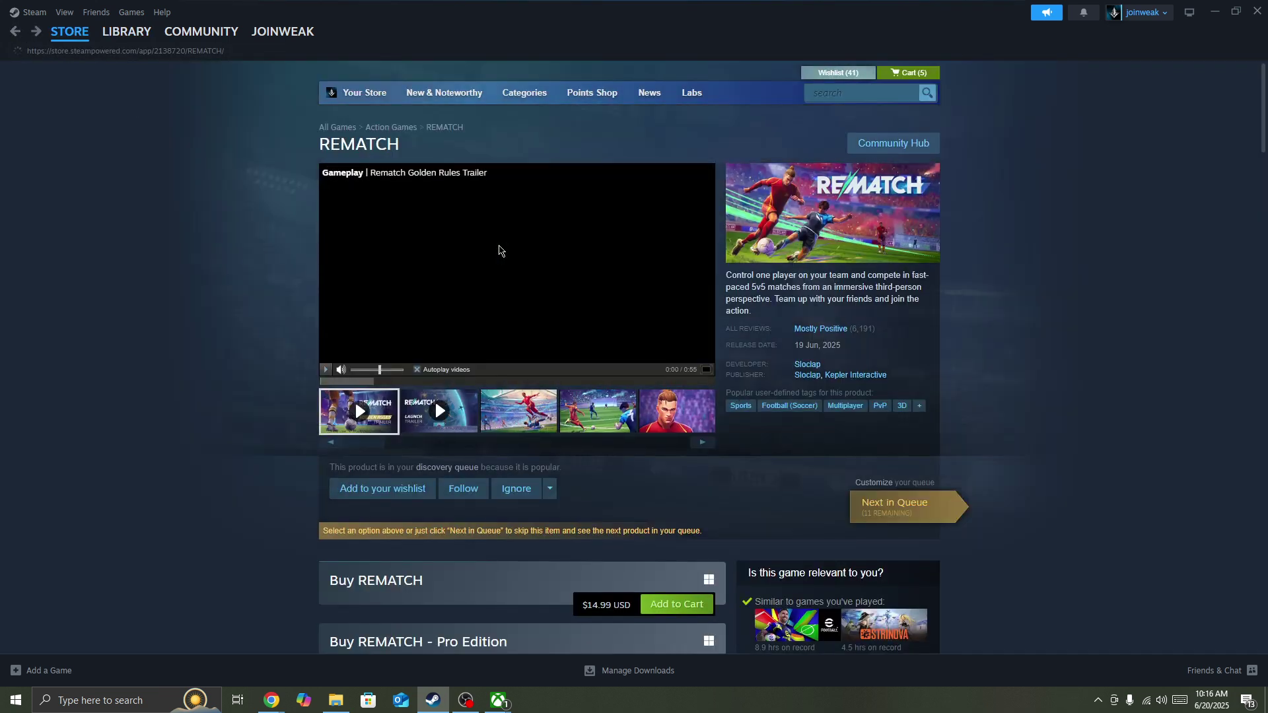